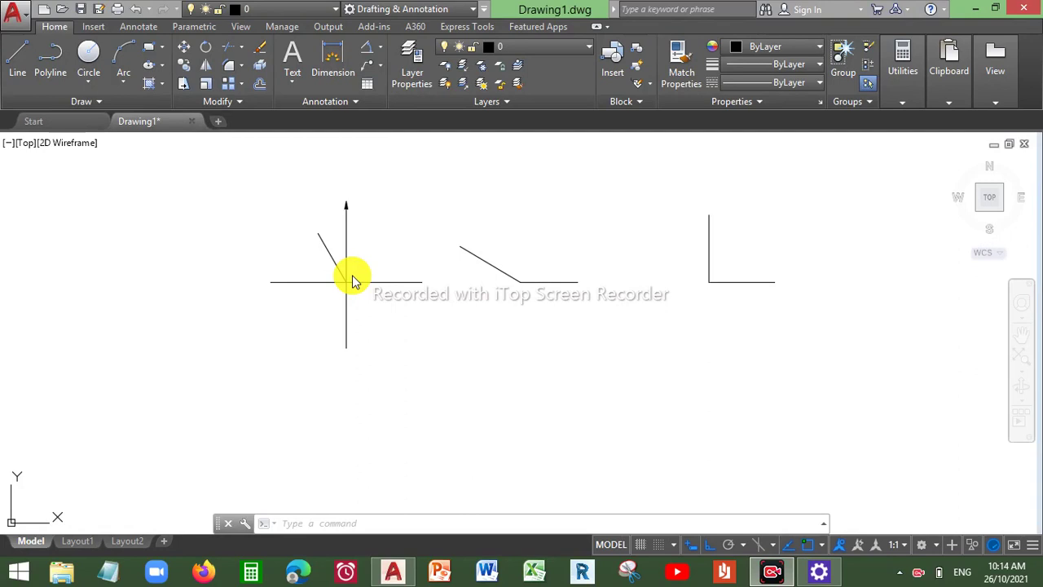
Start an Angular dimension on the vertical line and the slanted line of the first pair
left_click(339, 74)
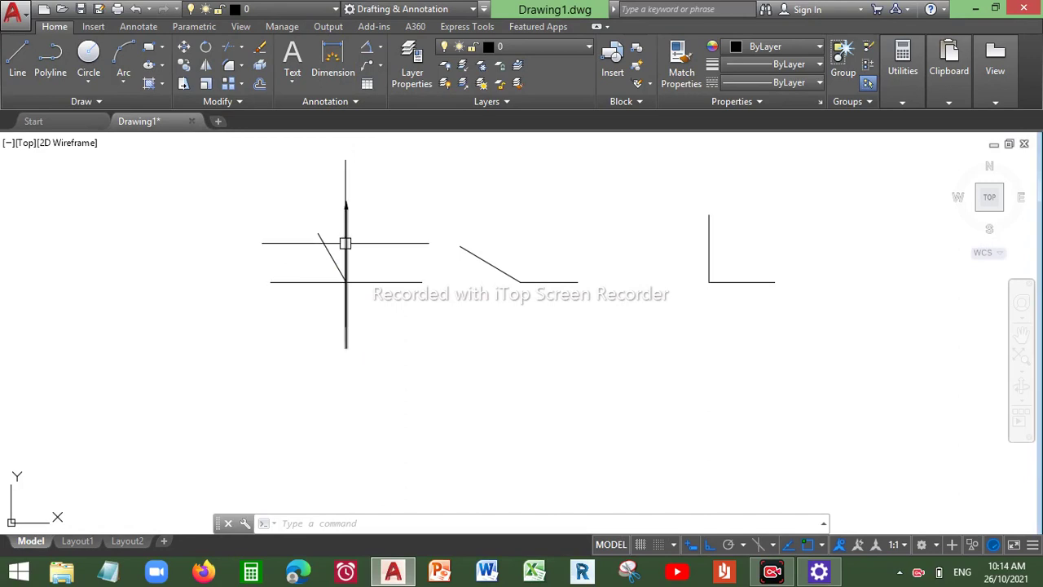
scroll(346, 243, "up", 2)
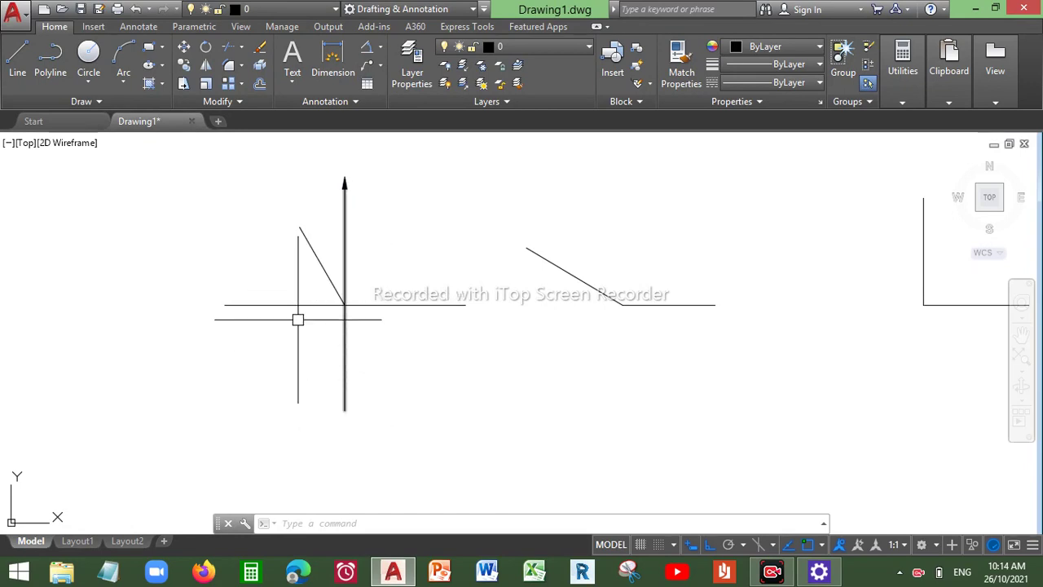
left_click(380, 50)
left_click(408, 139)
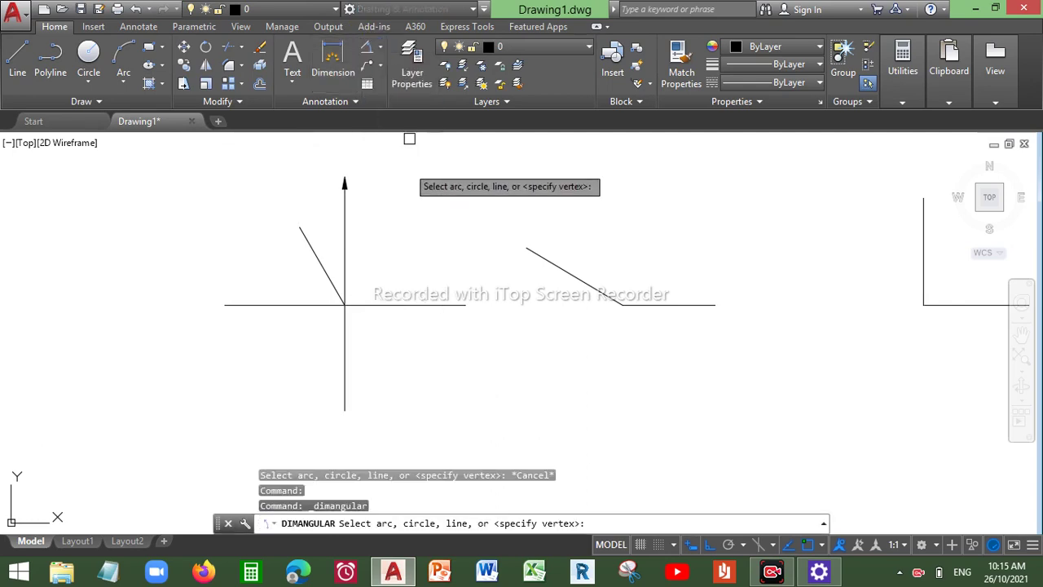
left_click(344, 241)
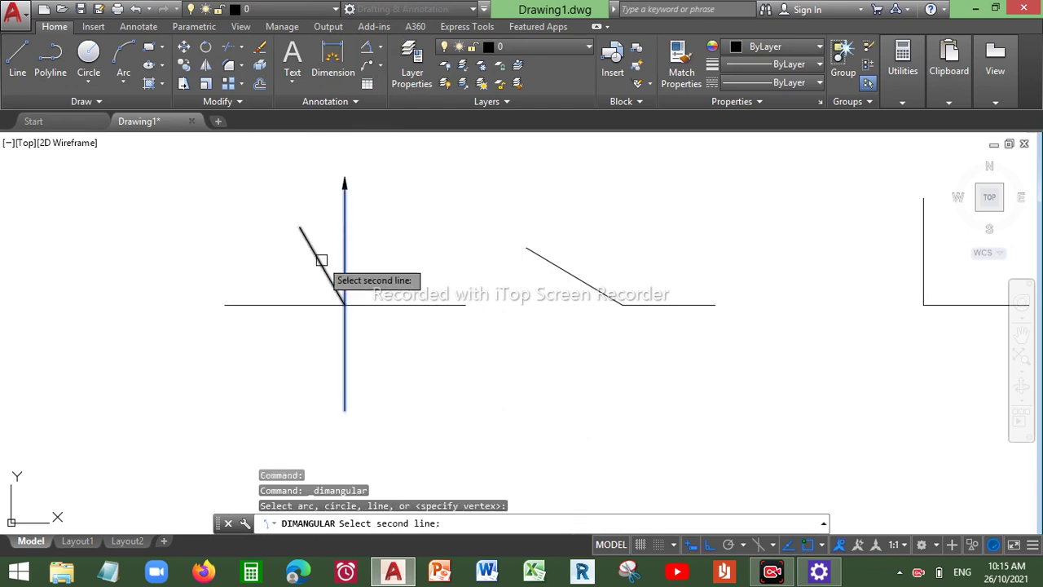
left_click(320, 260)
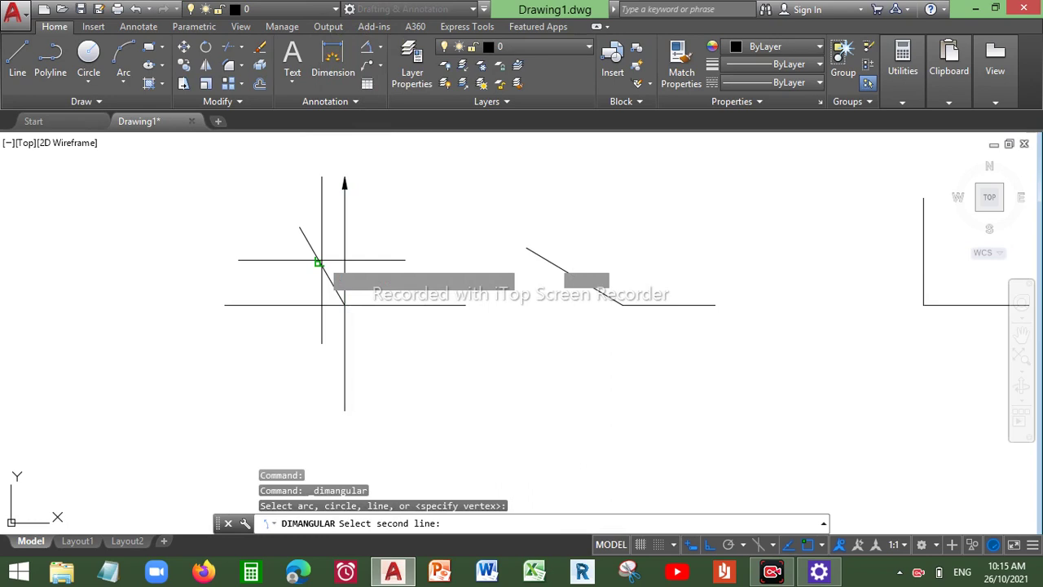
left_click(318, 260)
Place the dimension arc right of the vertex so it reads 150°
scroll(388, 315, "up", 4)
scroll(453, 305, "up", 3)
scroll(489, 306, "down", 5)
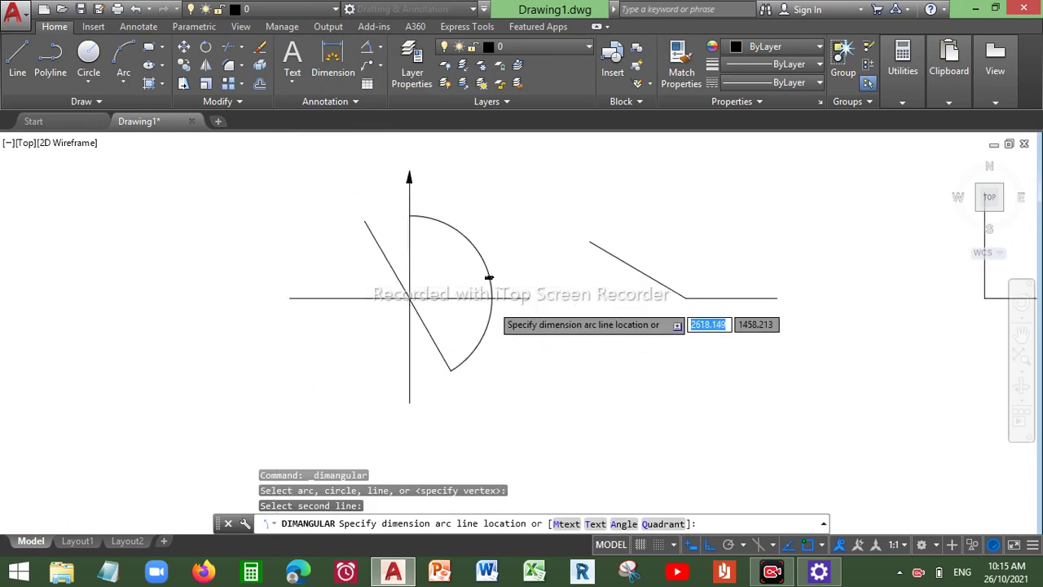
scroll(490, 300, "up", 4)
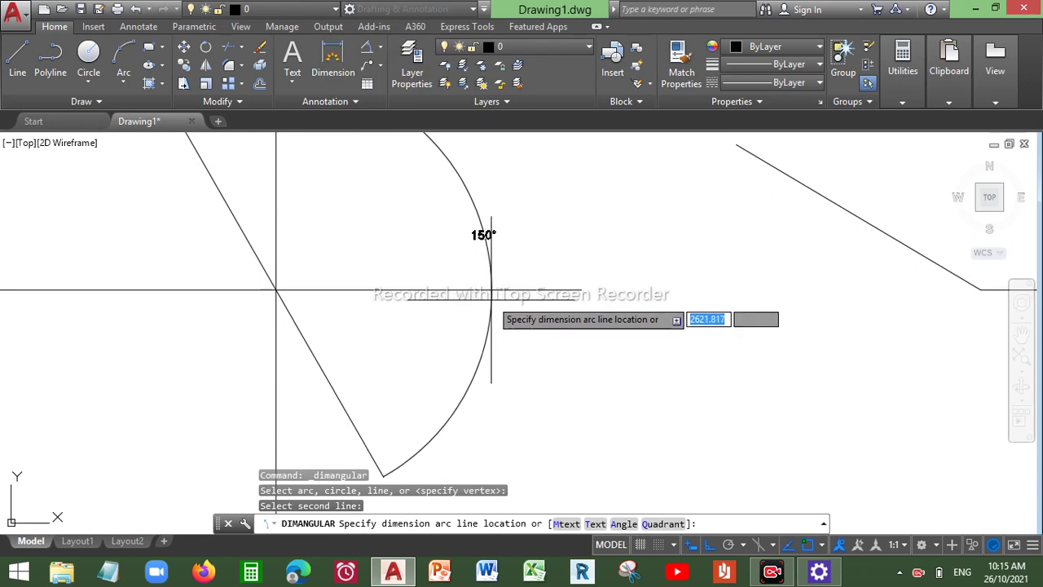
scroll(634, 276, "down", 4)
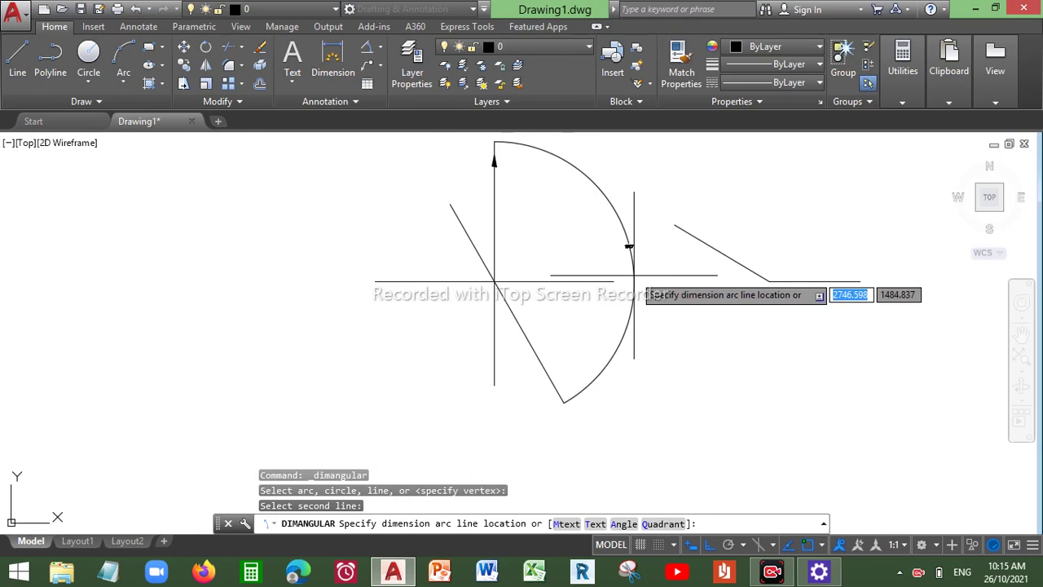
scroll(625, 245, "up", 2)
left_click(626, 247)
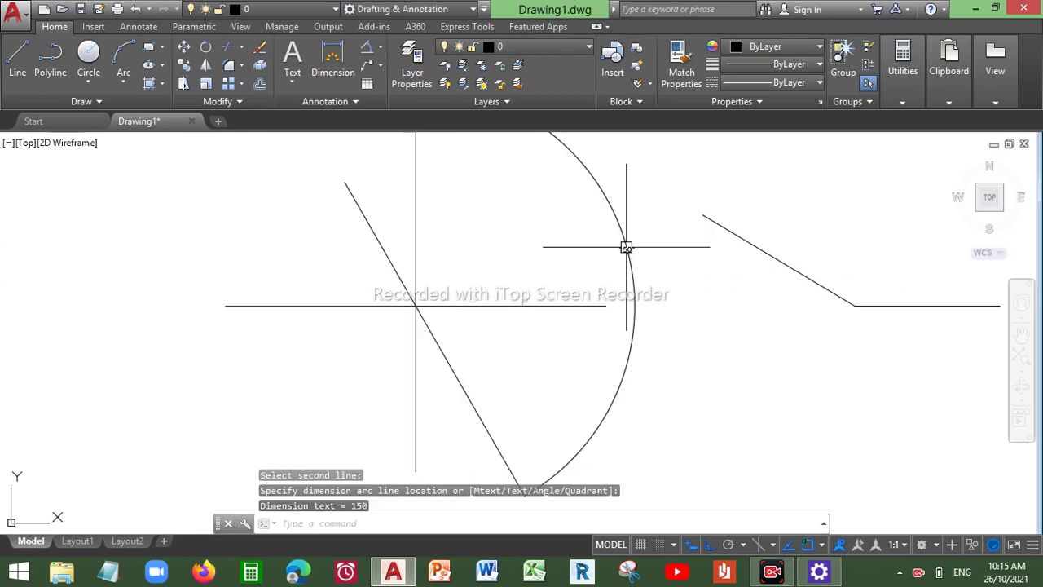
Erase the 150° angular dimension from the first line pair
scroll(627, 257, "up", 2)
scroll(624, 247, "down", 5)
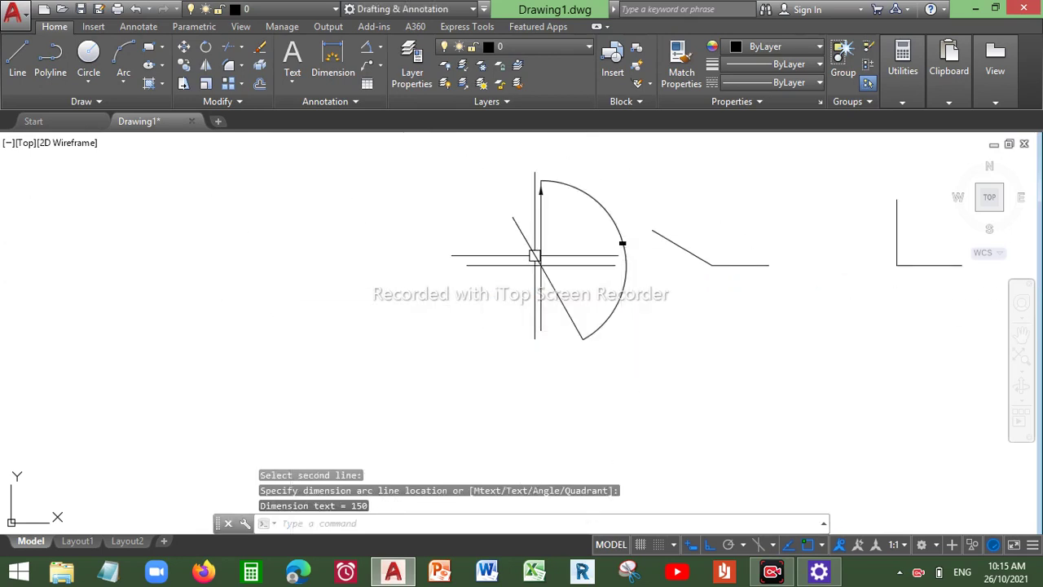
scroll(538, 247, "up", 2)
scroll(539, 247, "up", 2)
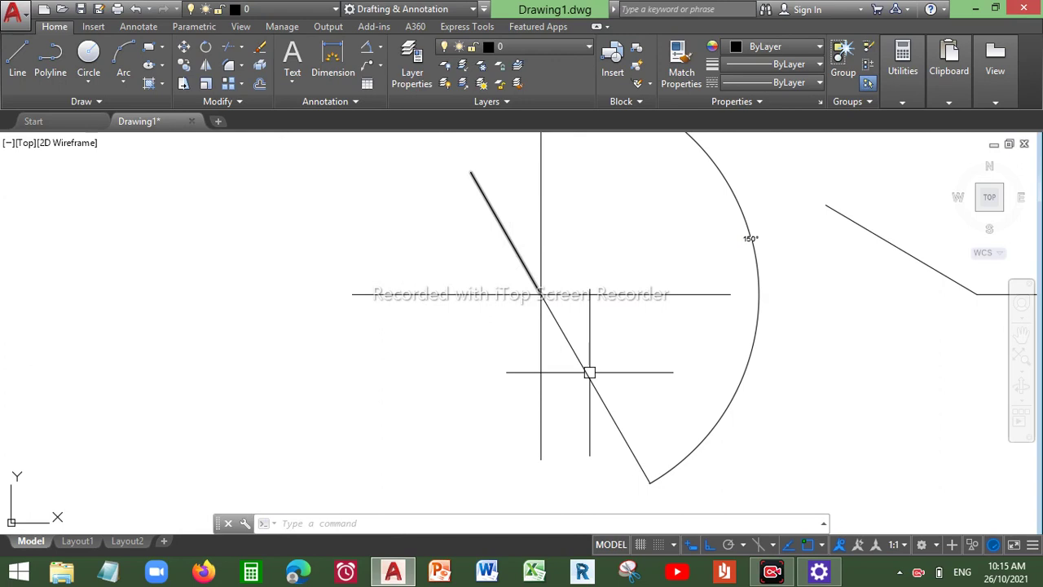
left_click(731, 191)
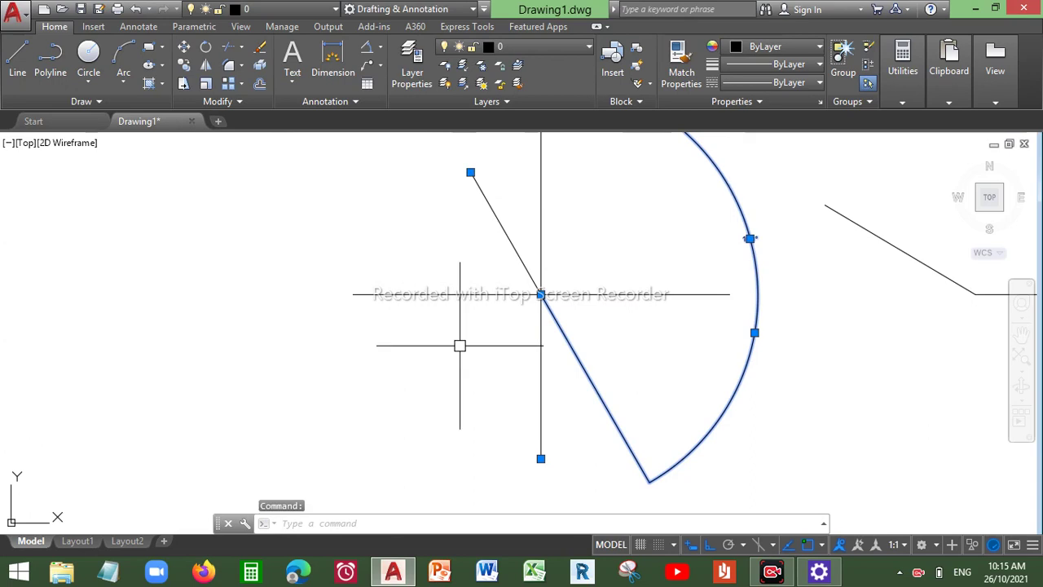
key("Delete")
scroll(460, 346, "down", 2)
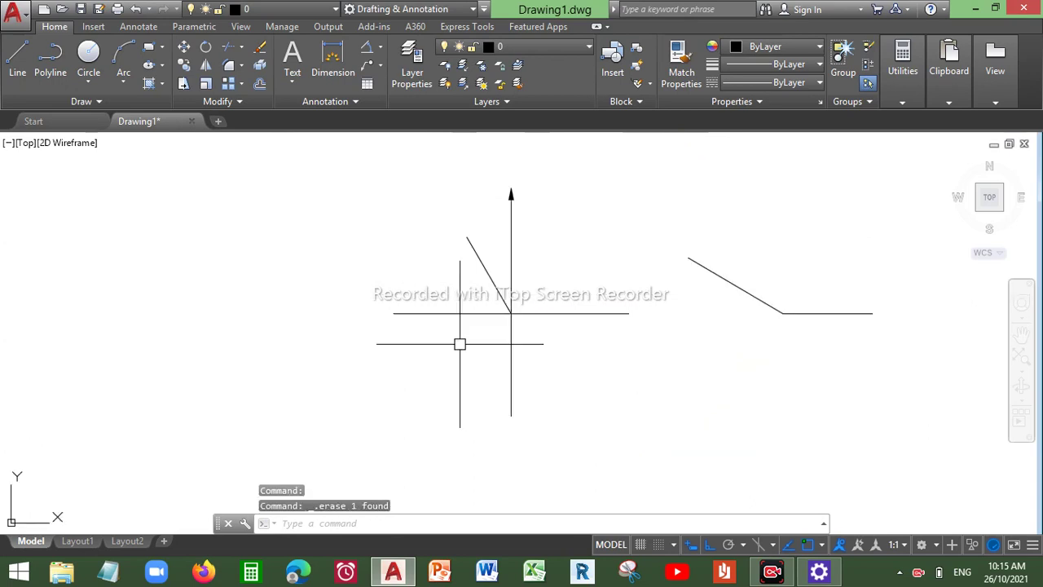
left_click(376, 51)
Begin a vertex-based angular dimension with its vertex at the first pair's line intersection
left_click(388, 94)
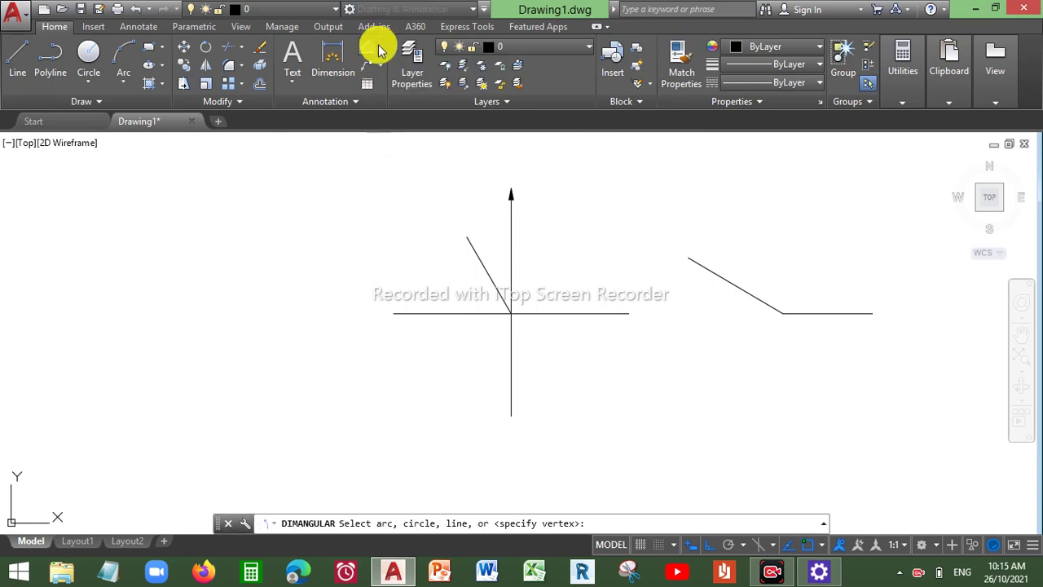
left_click(380, 50)
left_click(390, 163)
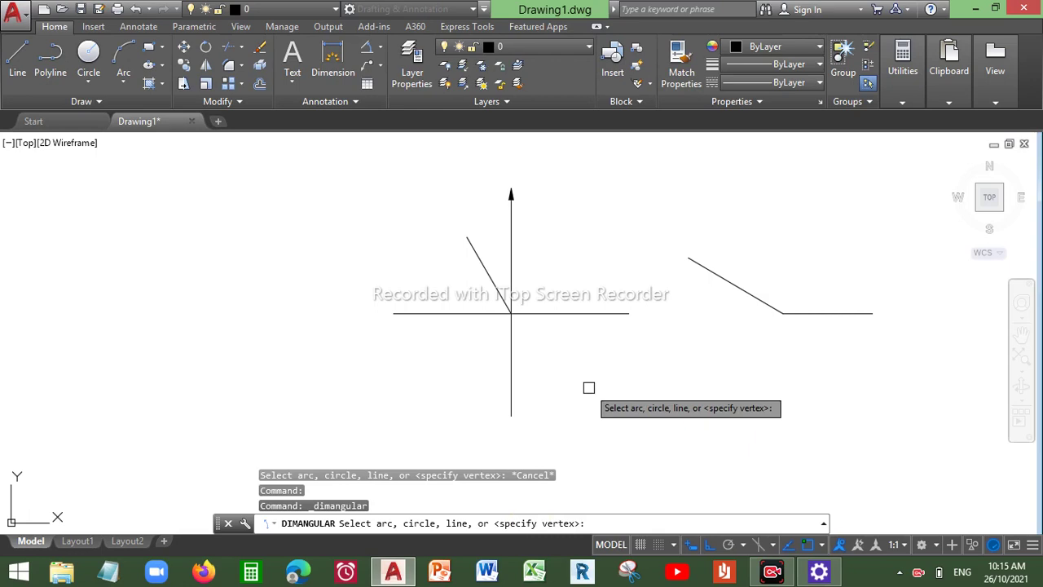
key("Return")
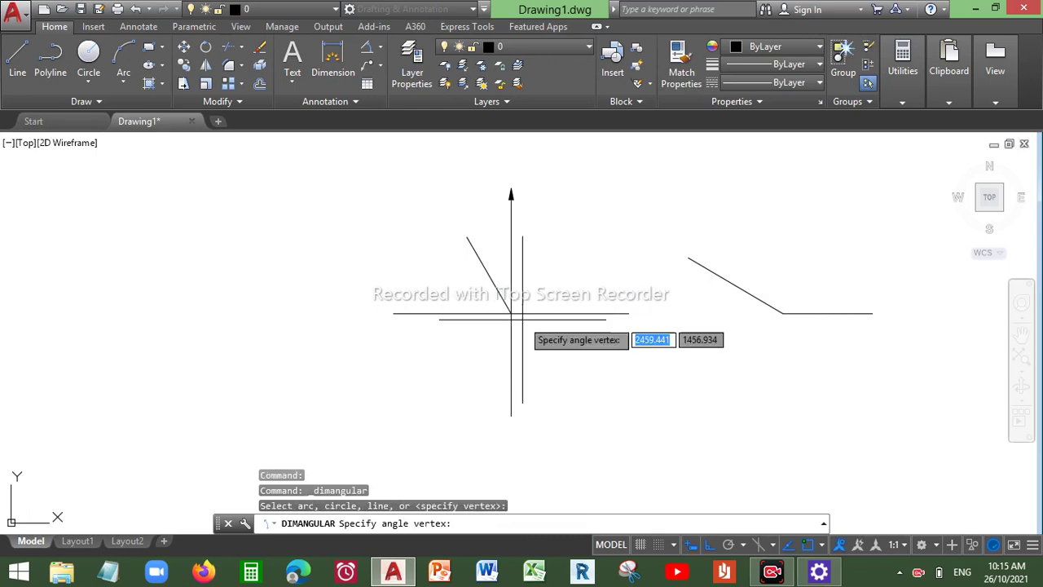
scroll(508, 311, "up", 3)
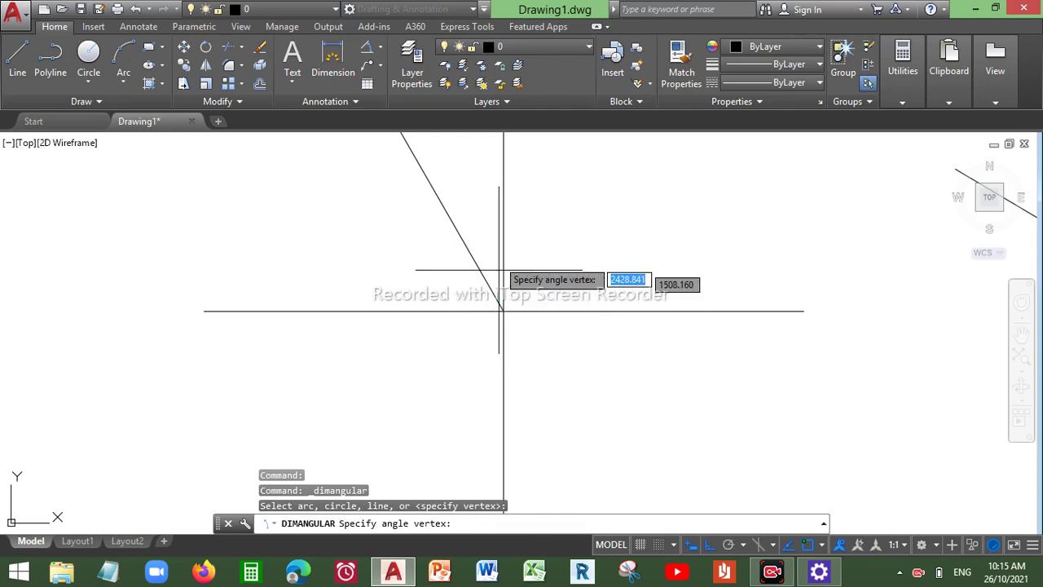
left_click(504, 310)
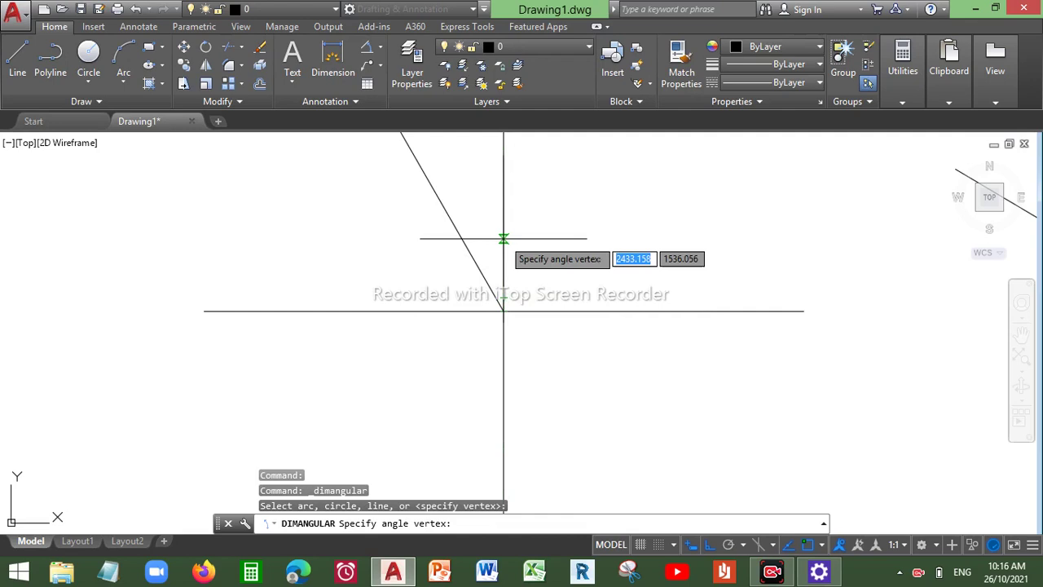
left_click(504, 311)
Set the angle endpoints on the vertical line and at the slanted line's top end
scroll(504, 311, "down", 3)
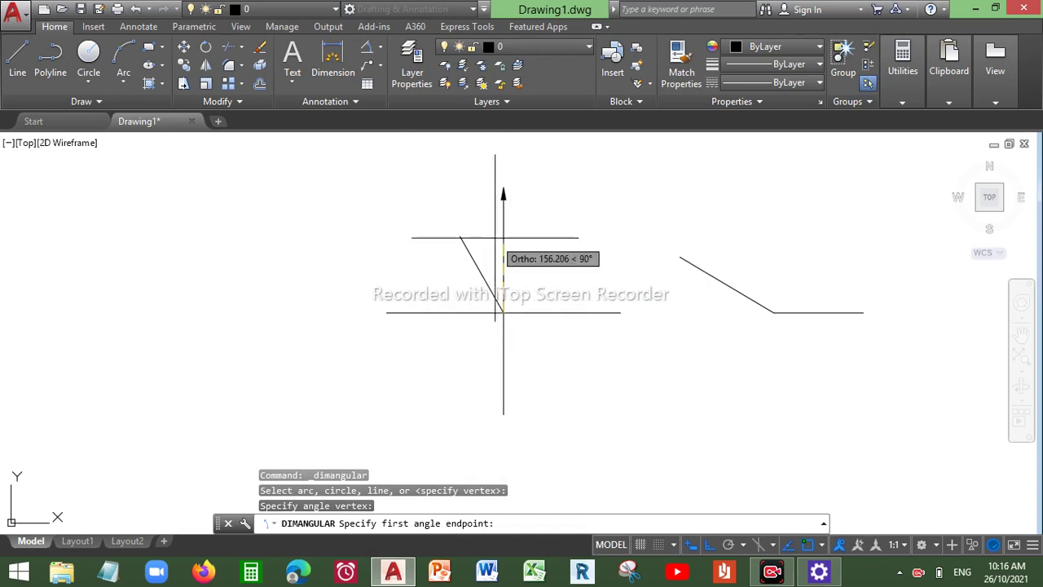
scroll(504, 253, "up", 4)
scroll(503, 280, "up", 4)
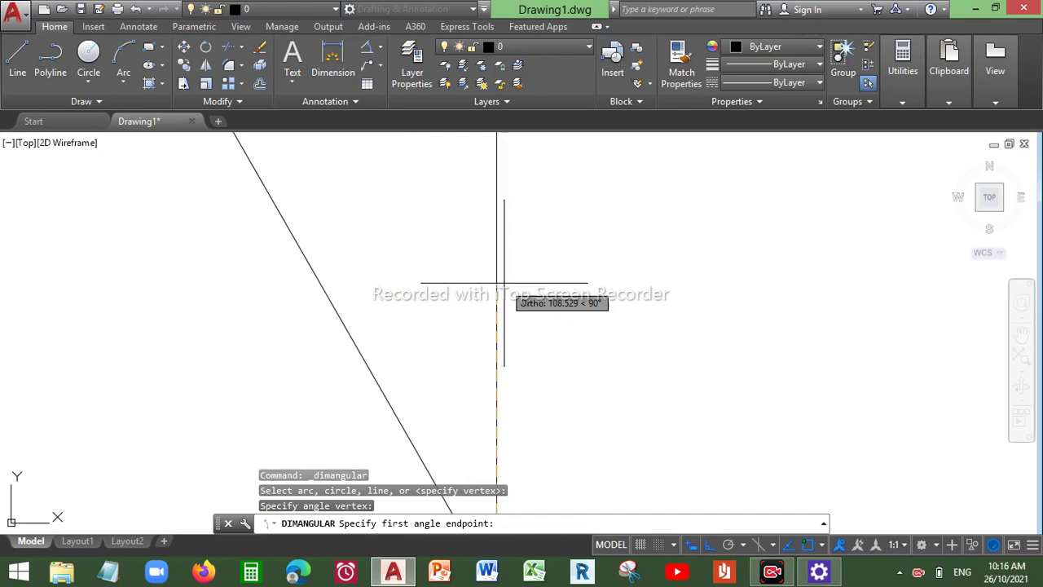
left_click(496, 342)
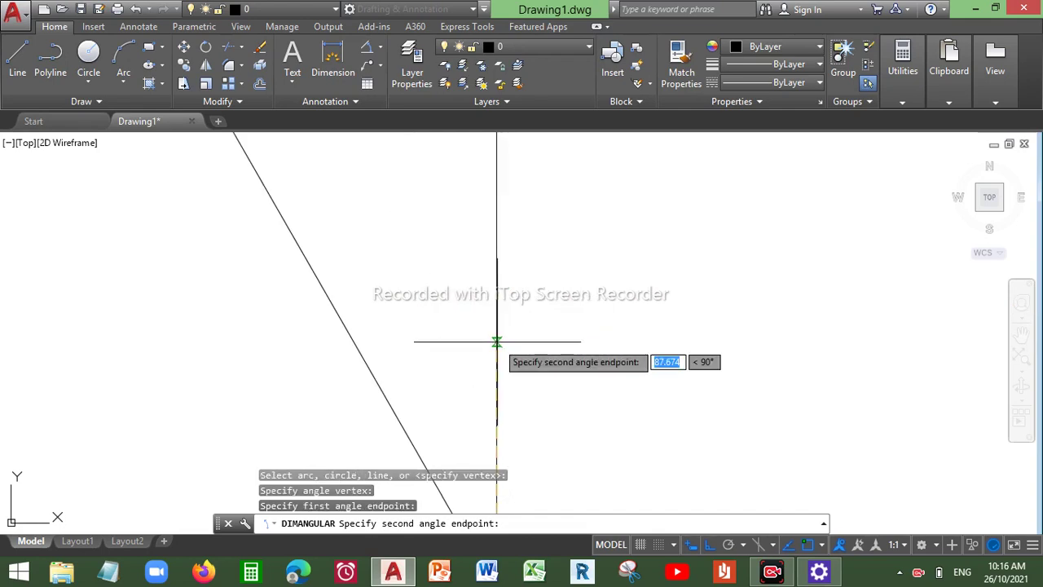
middle_click_drag(434, 480, 336, 302)
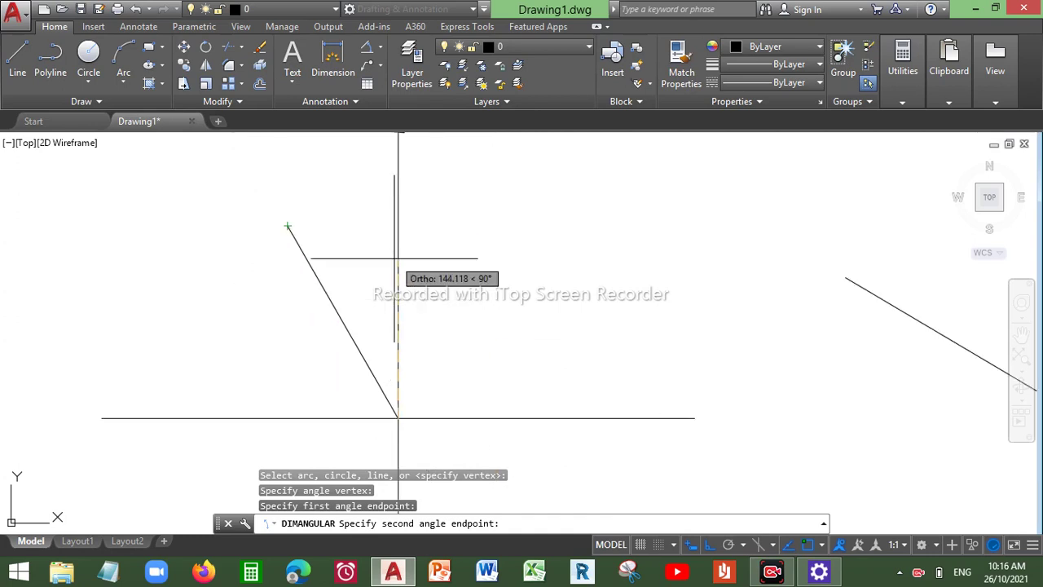
left_click(287, 226)
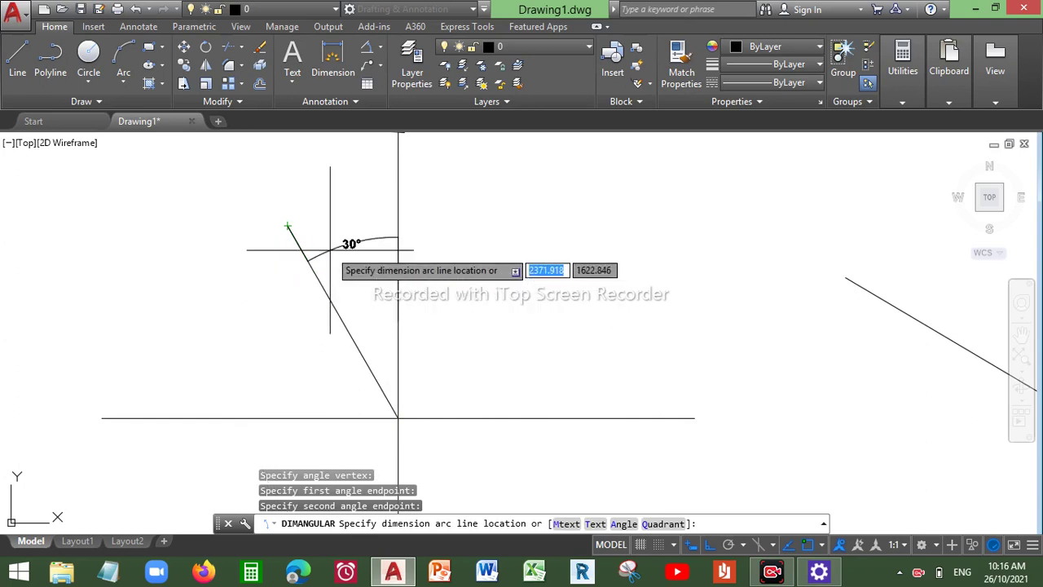
Place the reflex arc below the vertex so it reads 330°
scroll(331, 241, "up", 5)
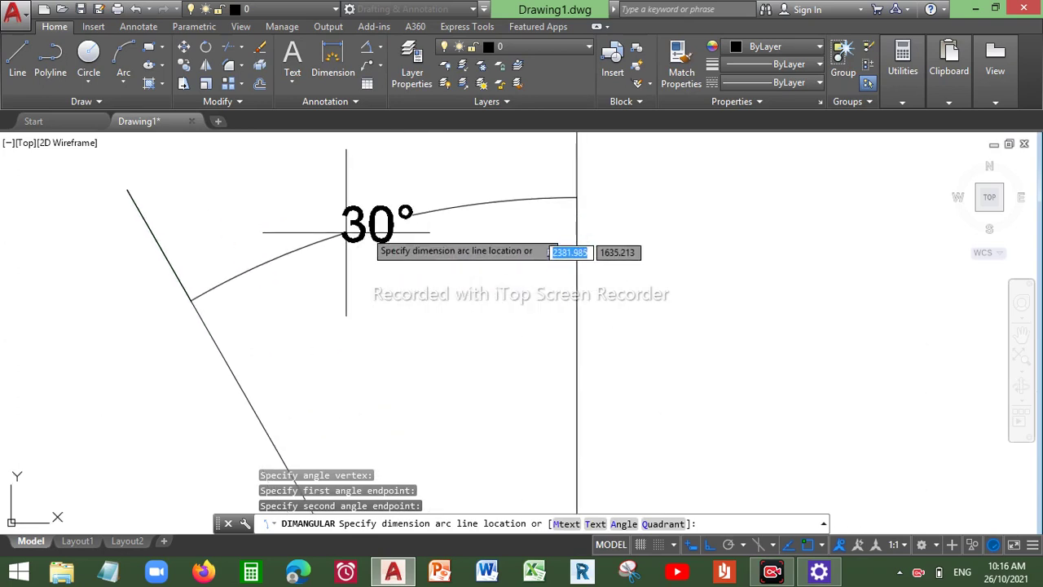
scroll(356, 230, "down", 4)
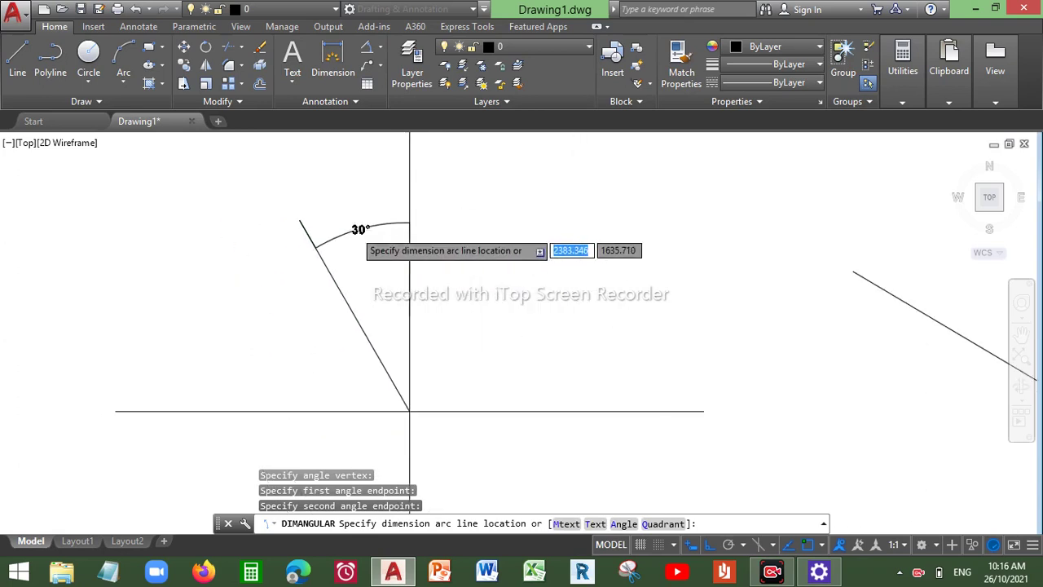
scroll(356, 229, "down", 3)
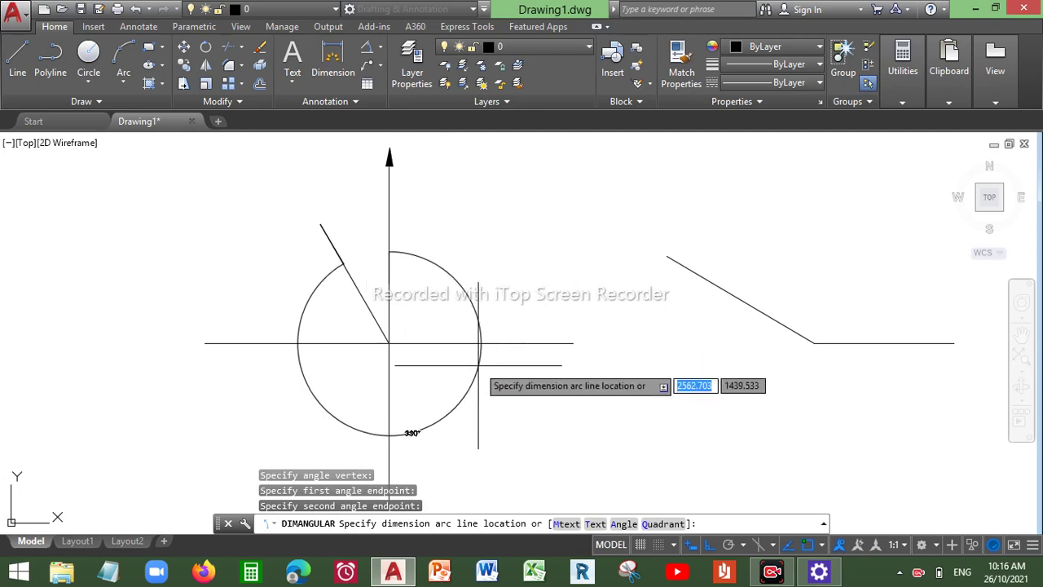
left_click(444, 407)
scroll(408, 430, "up", 2)
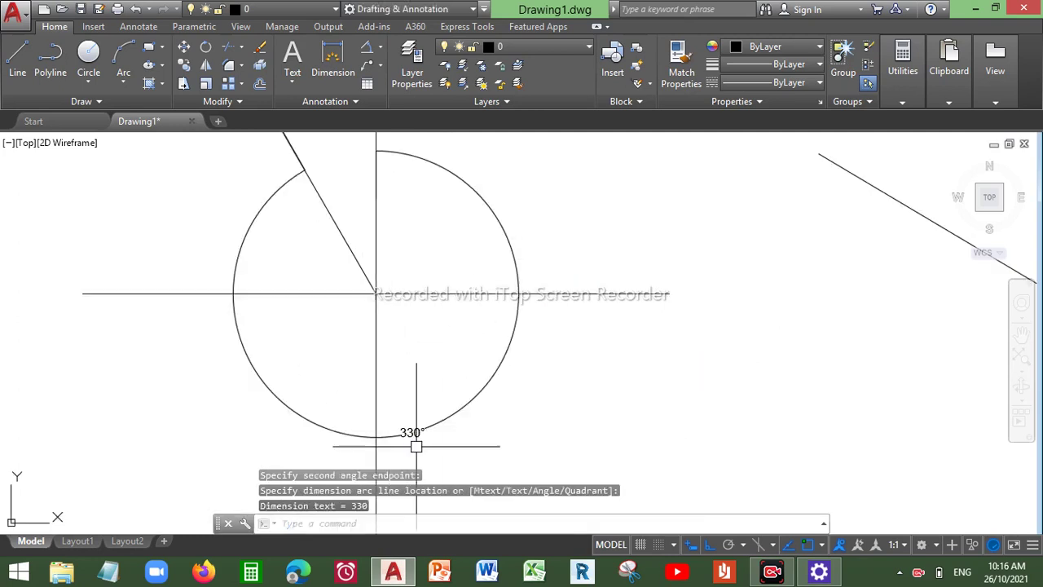
mouse_move(413, 432)
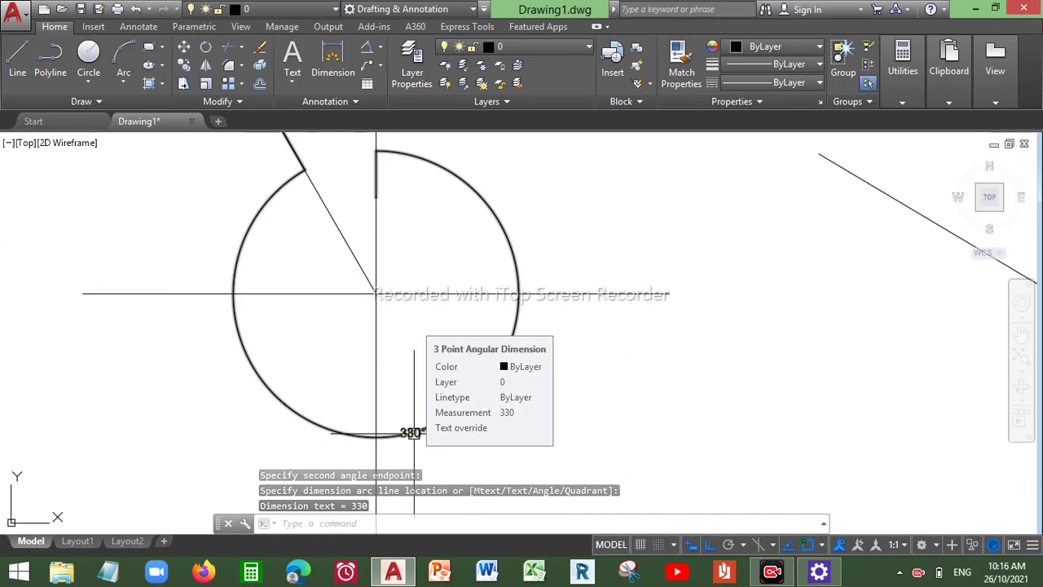
scroll(411, 431, "down", 2)
scroll(408, 429, "up", 2)
scroll(390, 387, "down", 5)
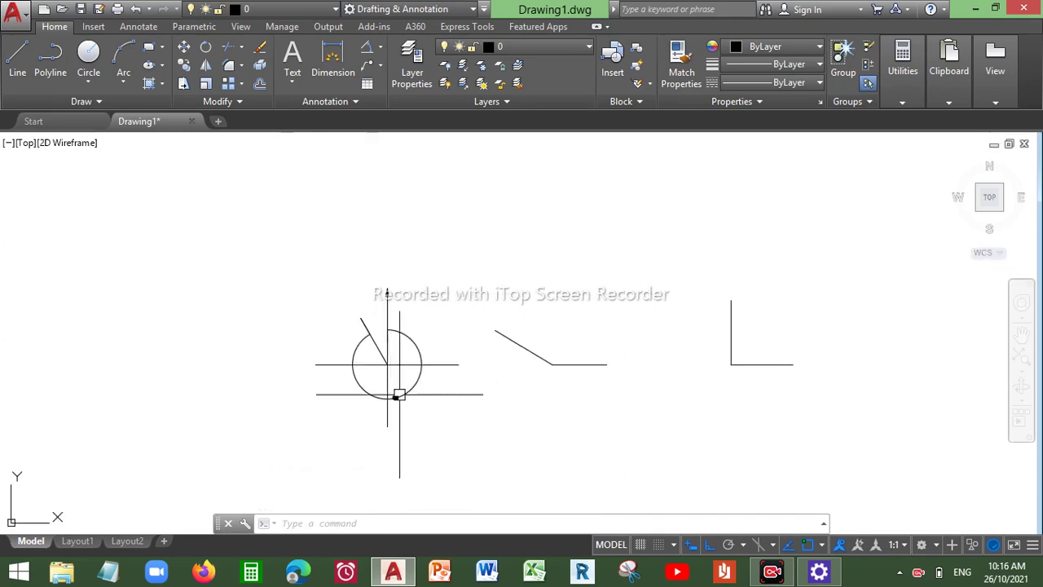
scroll(557, 366, "up", 5)
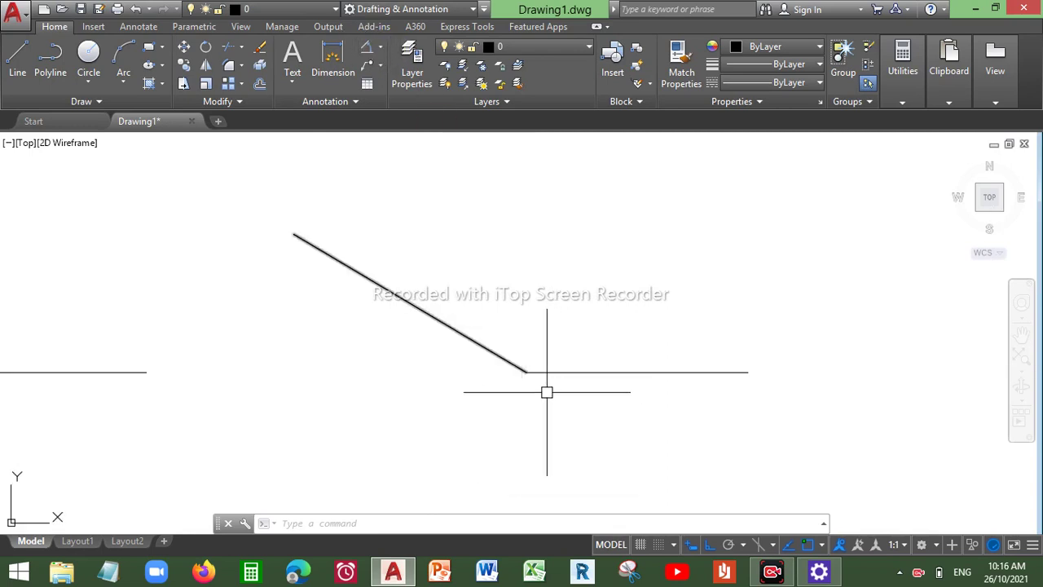
Start a vertex angular dimension at the corner, using the horizontal right end and slanted upper-left end
left_click(382, 48)
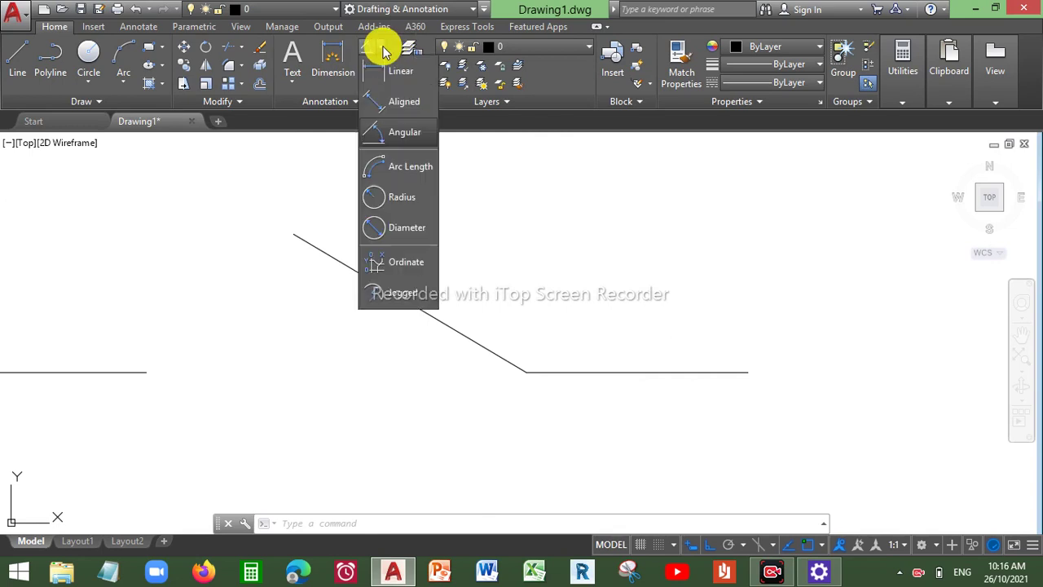
left_click(397, 134)
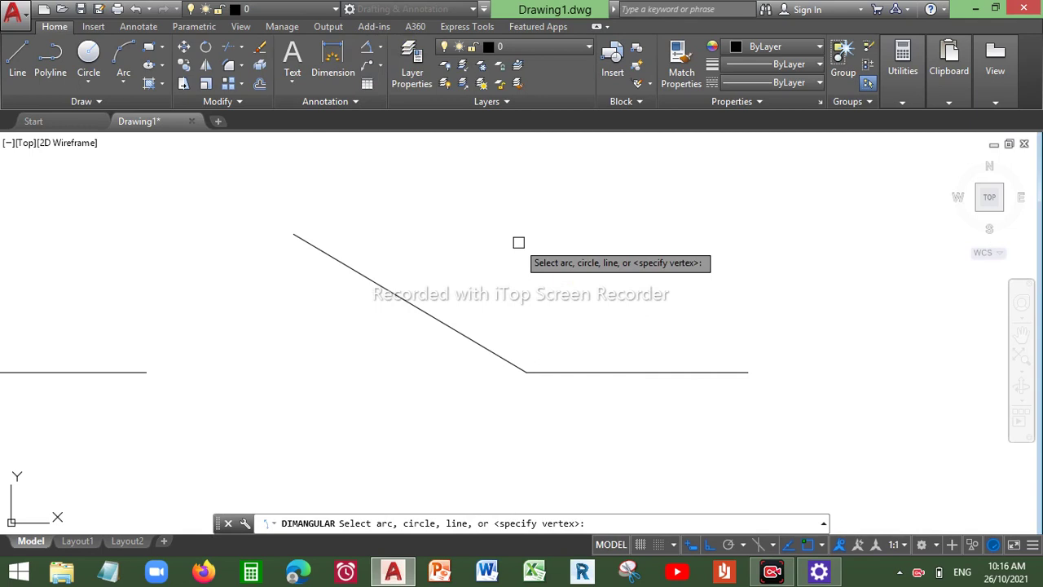
key("Return")
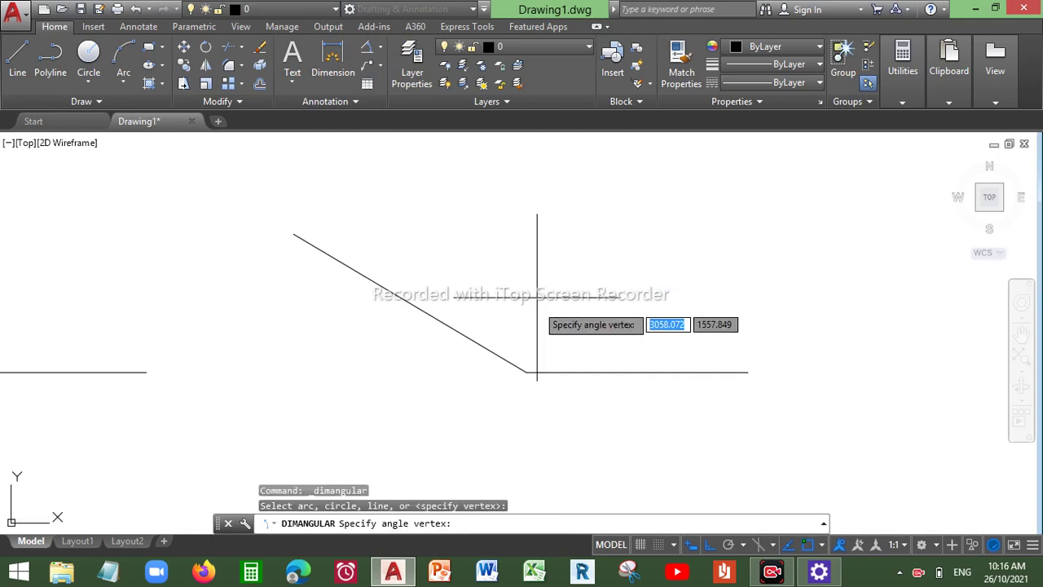
left_click(527, 373)
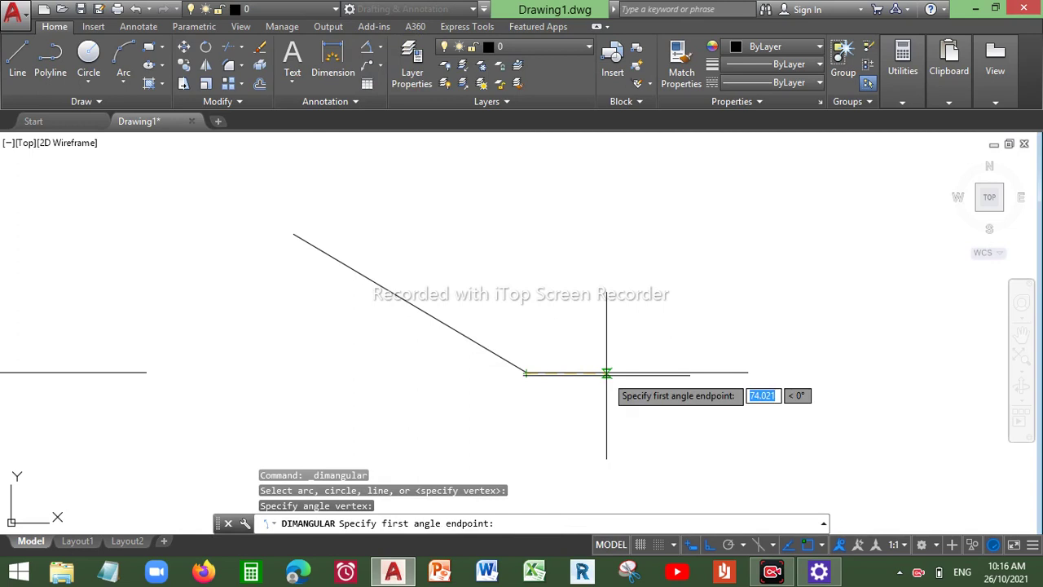
left_click(748, 373)
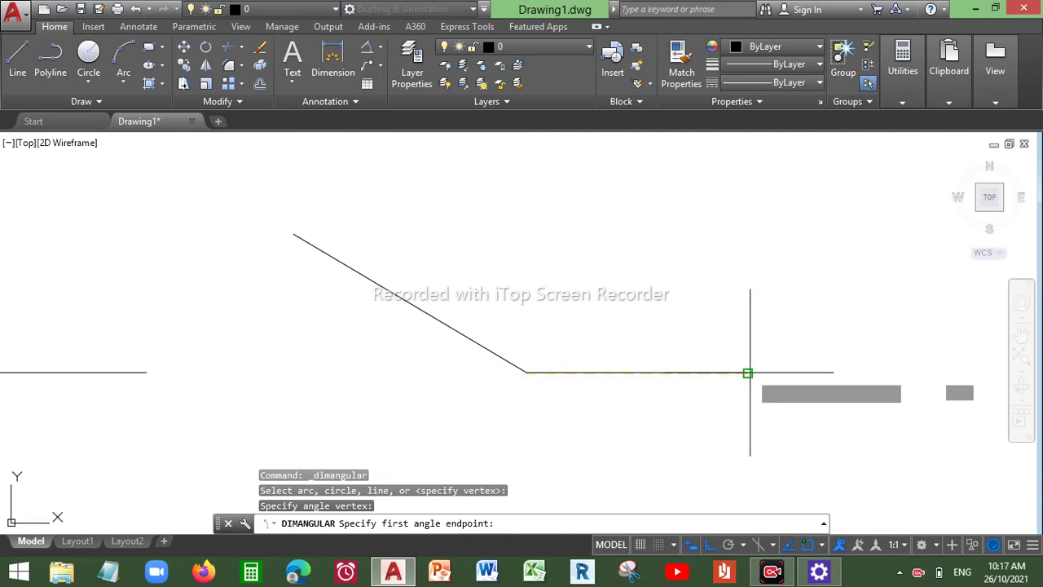
left_click(294, 234)
Place the arc below the corner so it reads 211°
scroll(523, 298, "up", 2)
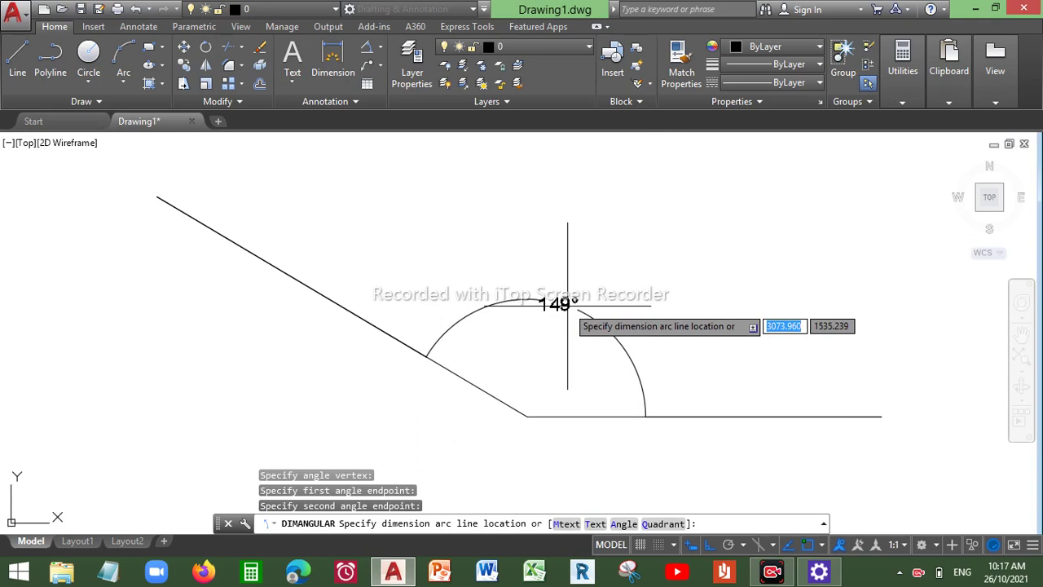
scroll(562, 300, "down", 2)
scroll(489, 383, "up", 3)
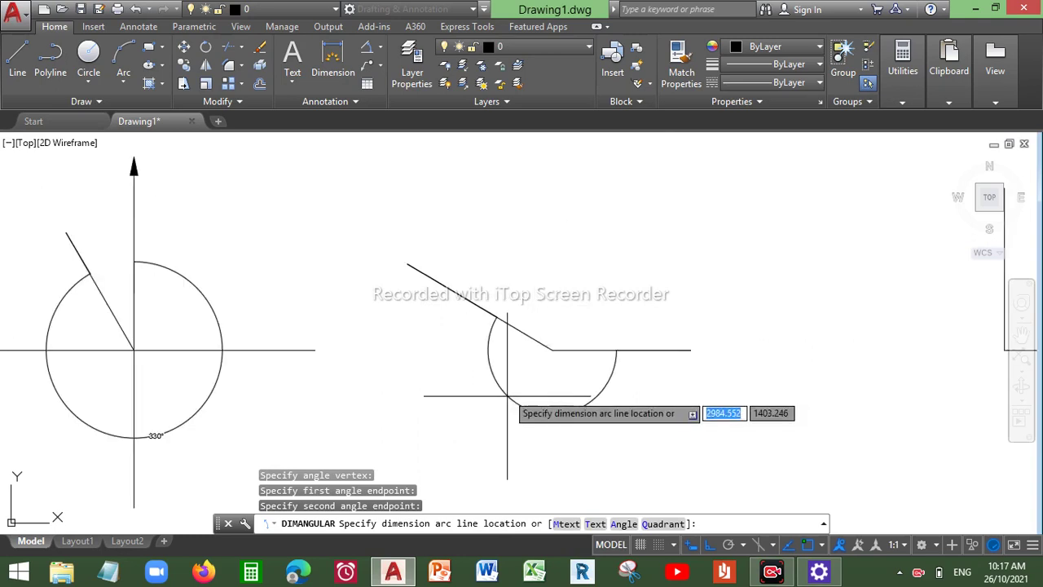
left_click(535, 372)
scroll(356, 331, "down", 3)
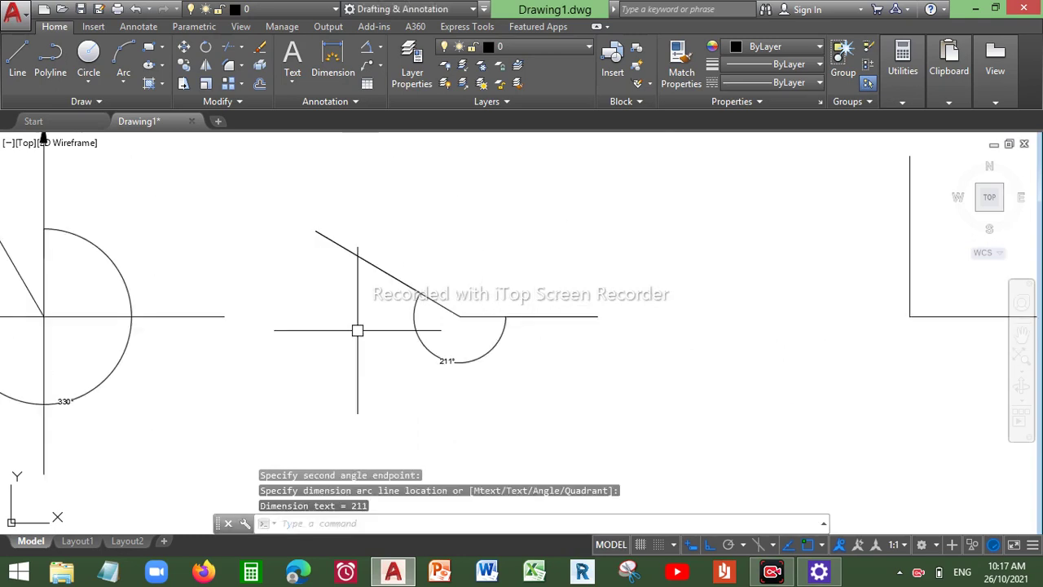
scroll(718, 298, "down", 3)
scroll(738, 289, "up", 4)
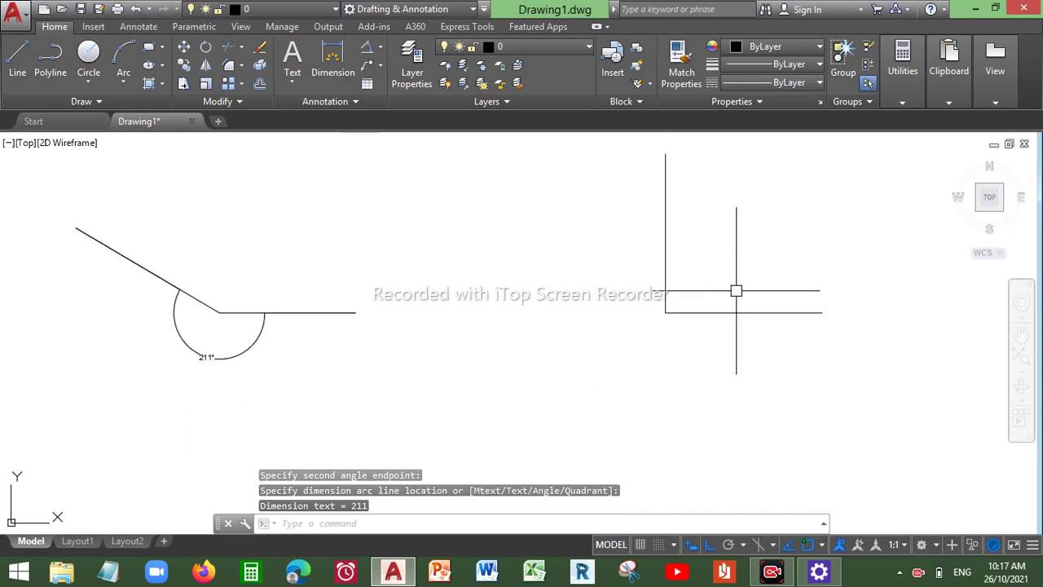
Start a vertex angular dimension at the right-angle corner, using the horizontal right end and vertical top
left_click(380, 52)
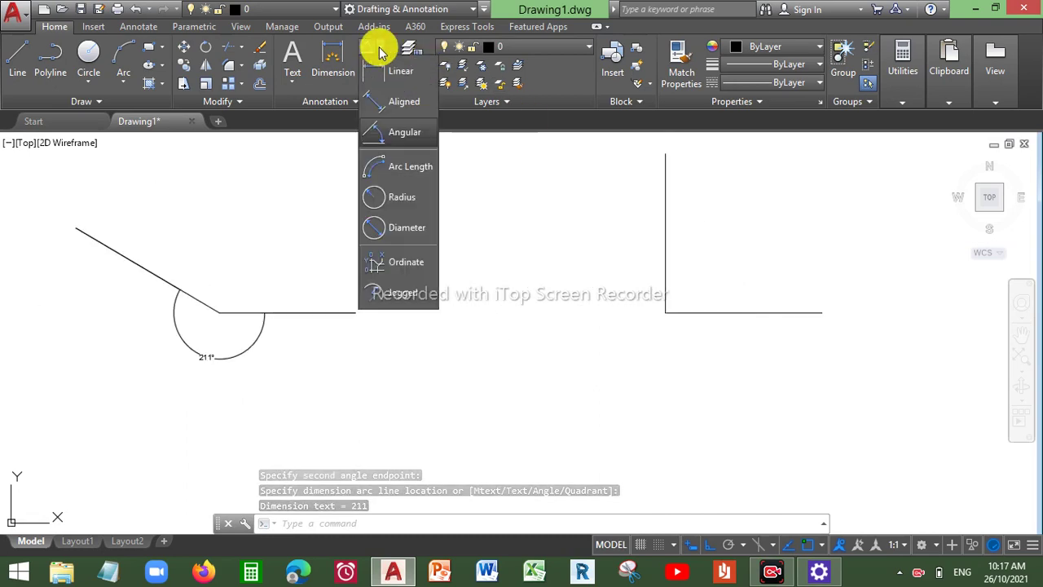
left_click(379, 132)
key("Return")
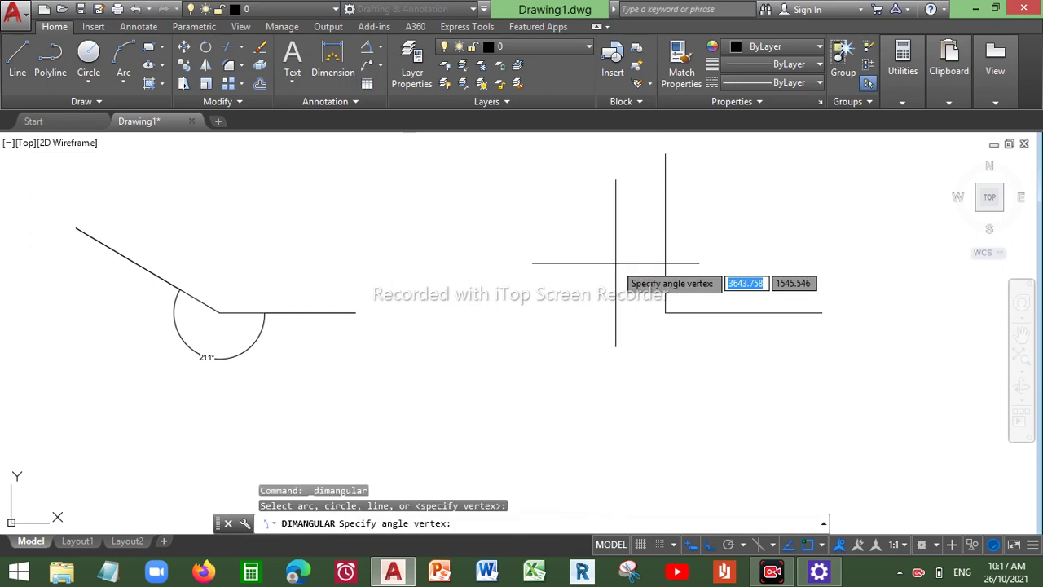
left_click(666, 313)
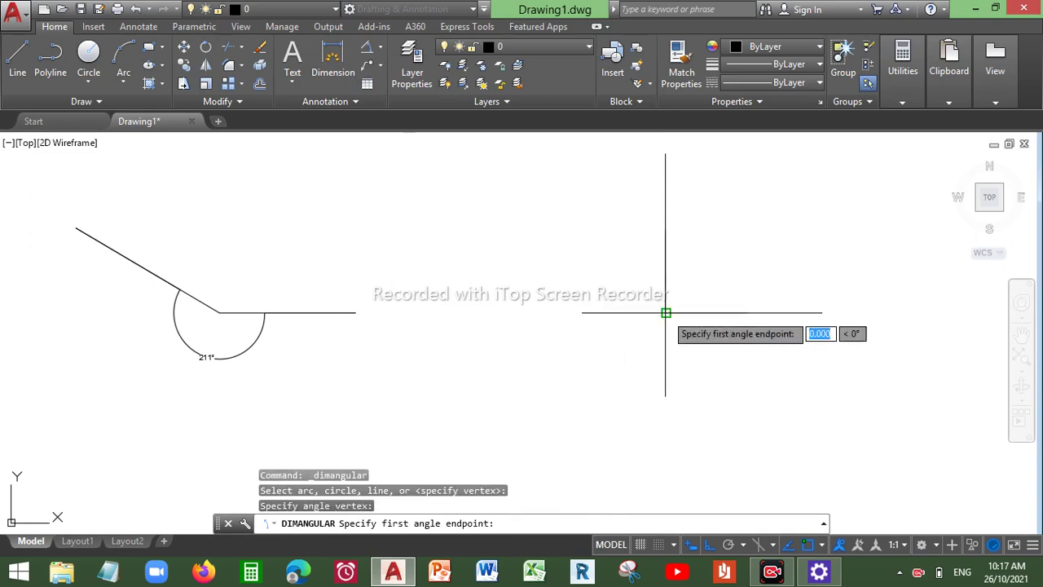
left_click(822, 312)
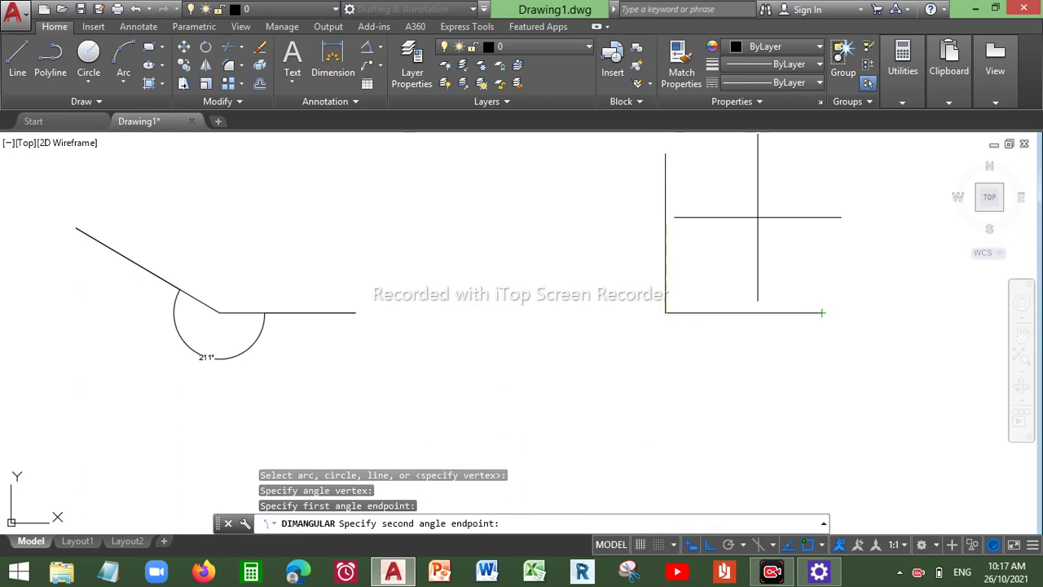
left_click(666, 153)
Place the arc outside the corner so it reads 270°
scroll(719, 256, "up", 4)
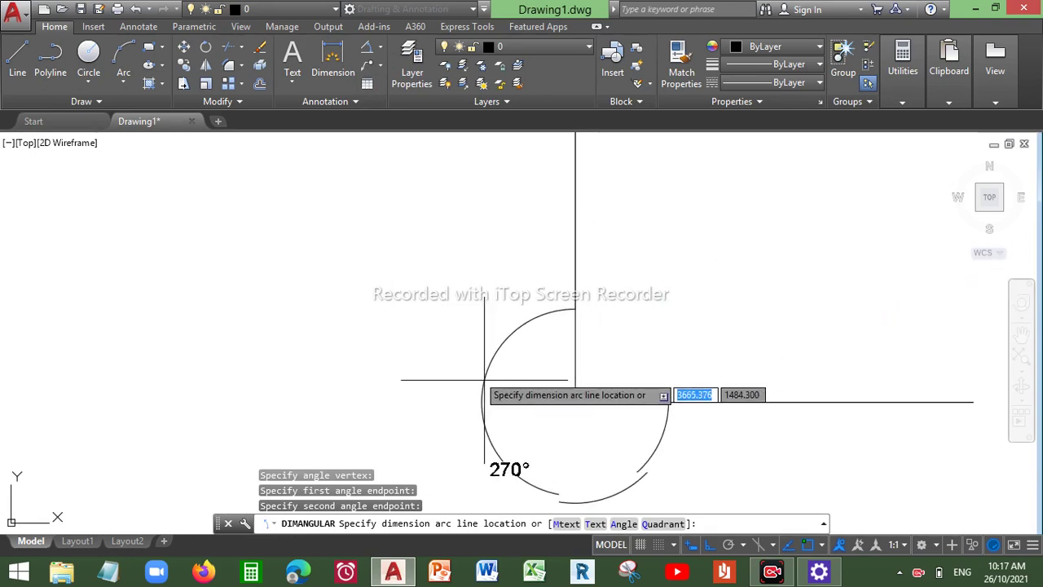
left_click(445, 347)
scroll(445, 347, "down", 5)
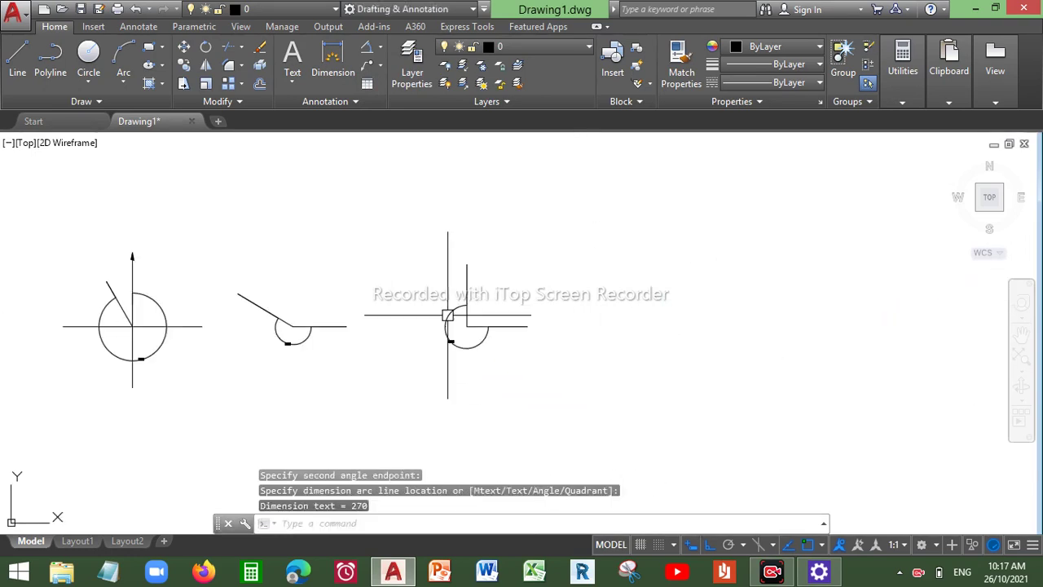
scroll(451, 343, "up", 3)
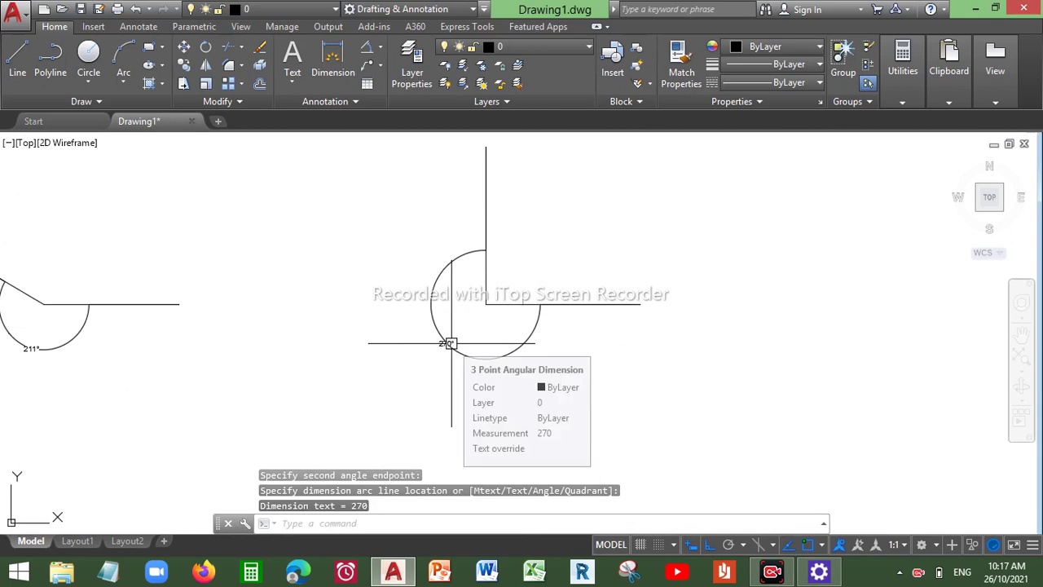
scroll(452, 343, "down", 3)
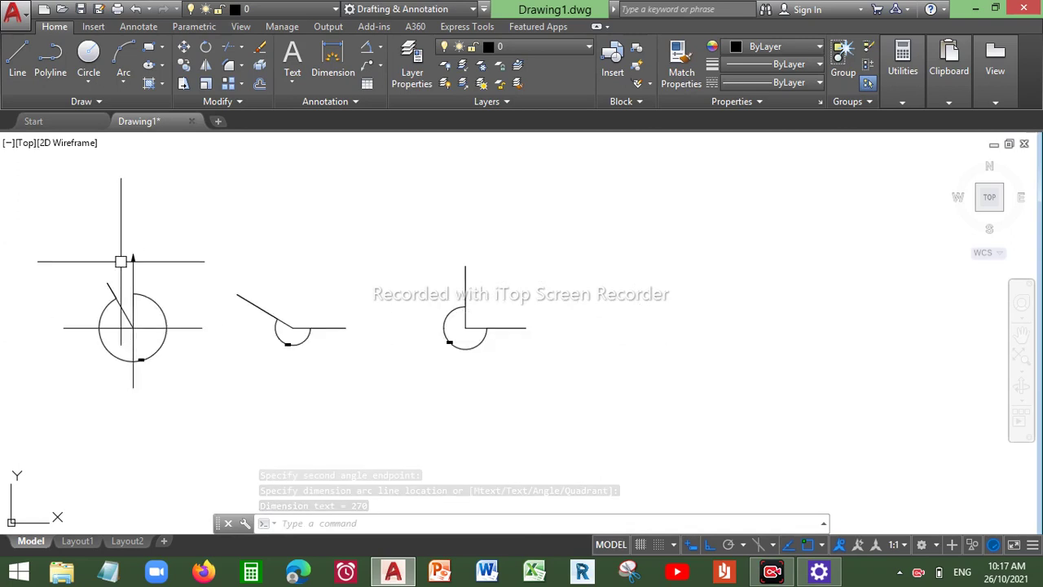
scroll(103, 281, "up", 4)
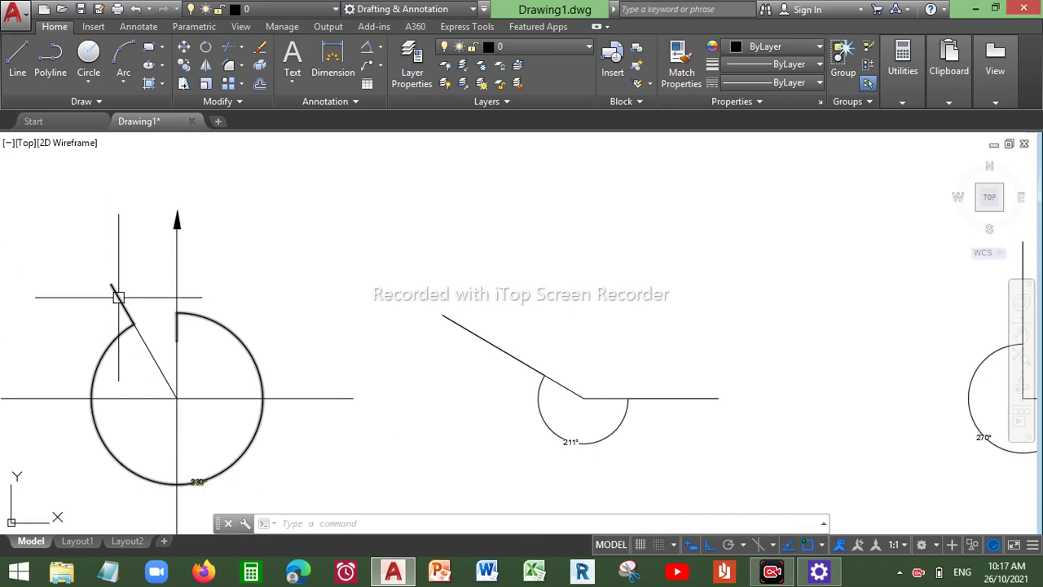